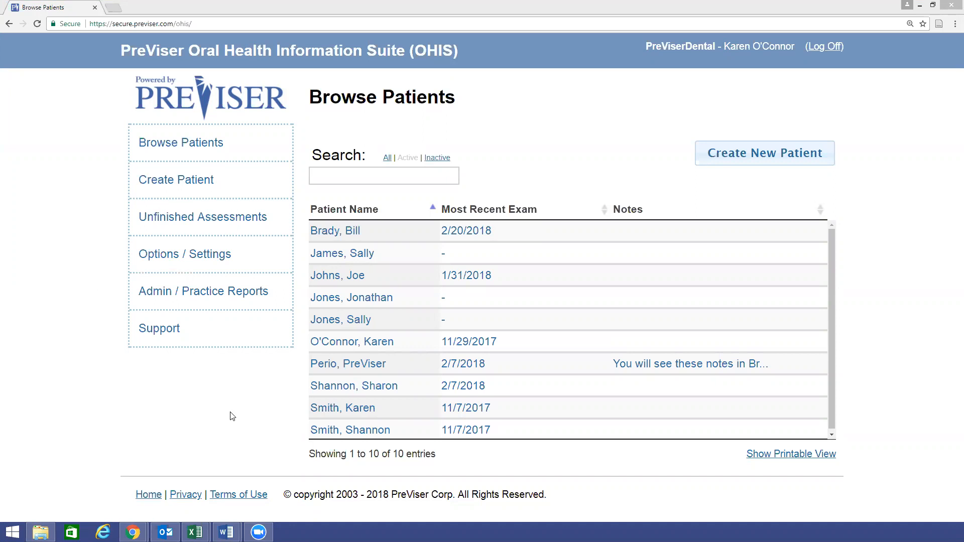
Open the PreViser test patient's record and start a new perio assessment without insurance or preloaded values
left_click(361, 367)
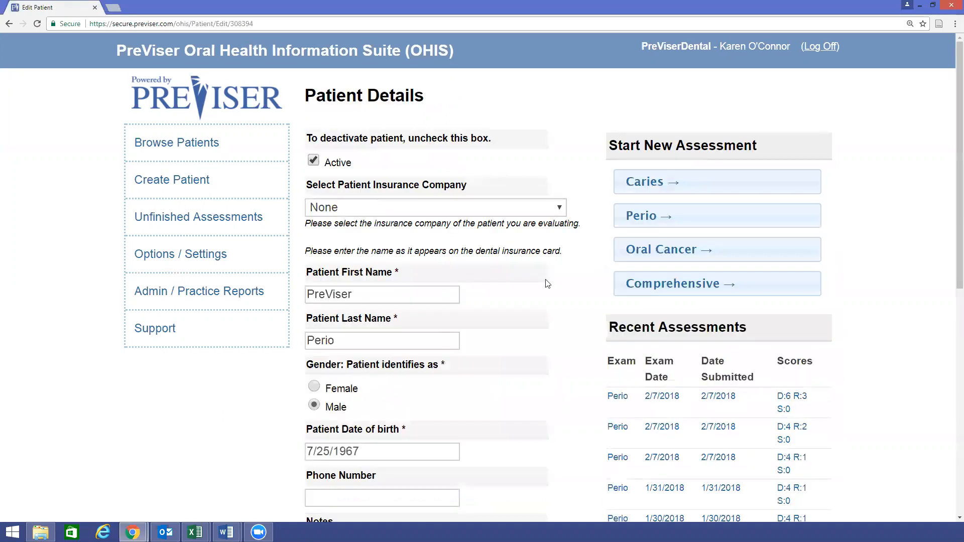
left_click(647, 220)
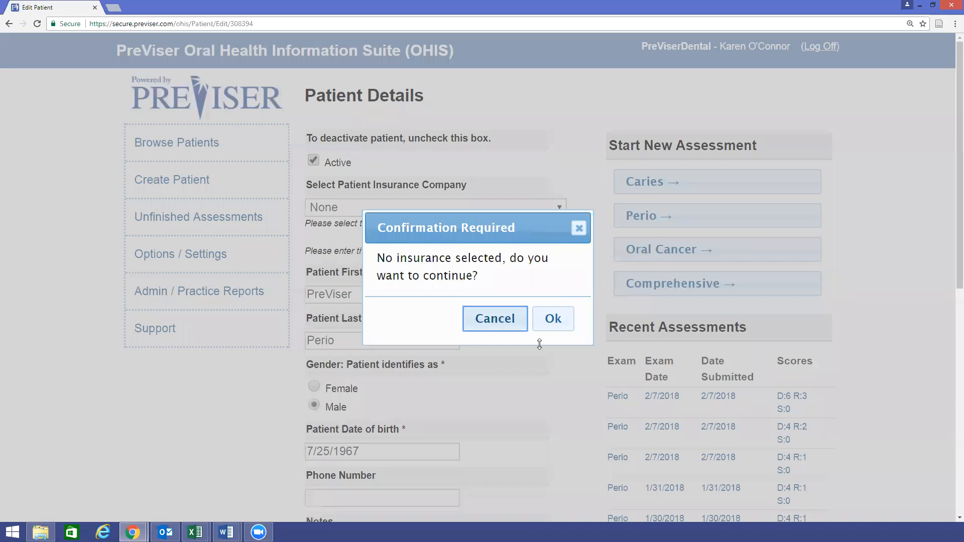
left_click(553, 321)
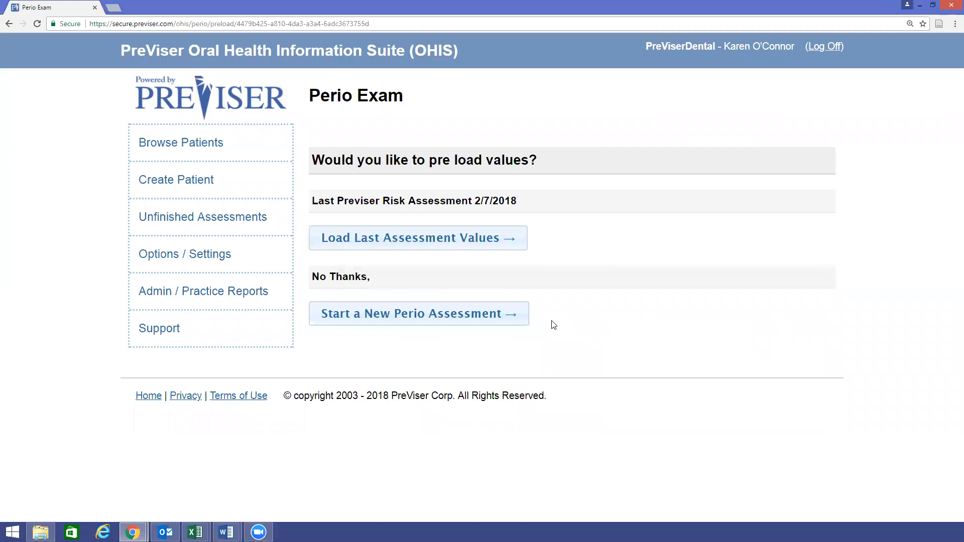
left_click(373, 313)
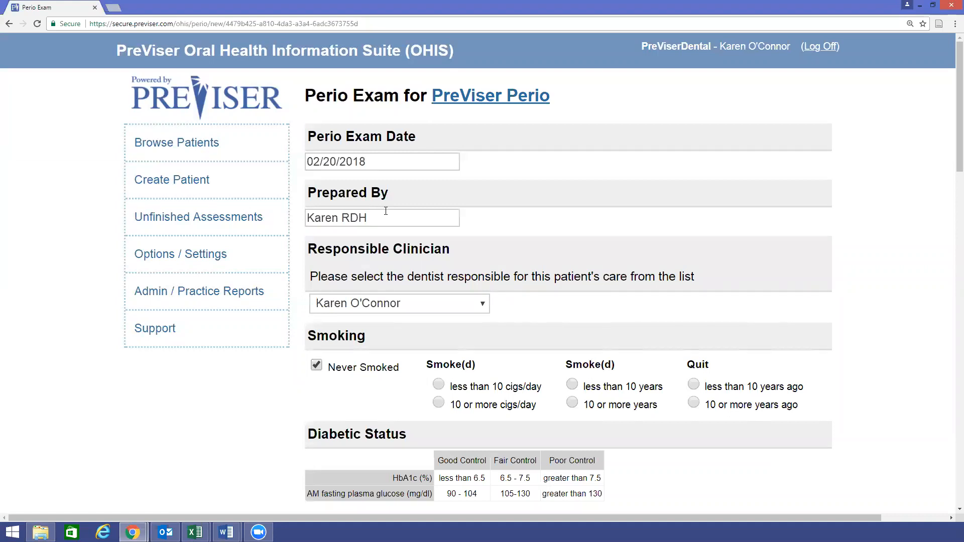
Assign the second listed dentist as responsible clinician and record smoking as less than 10 cigs/day, 10 or more years, quit less than 10 years ago
left_click(402, 306)
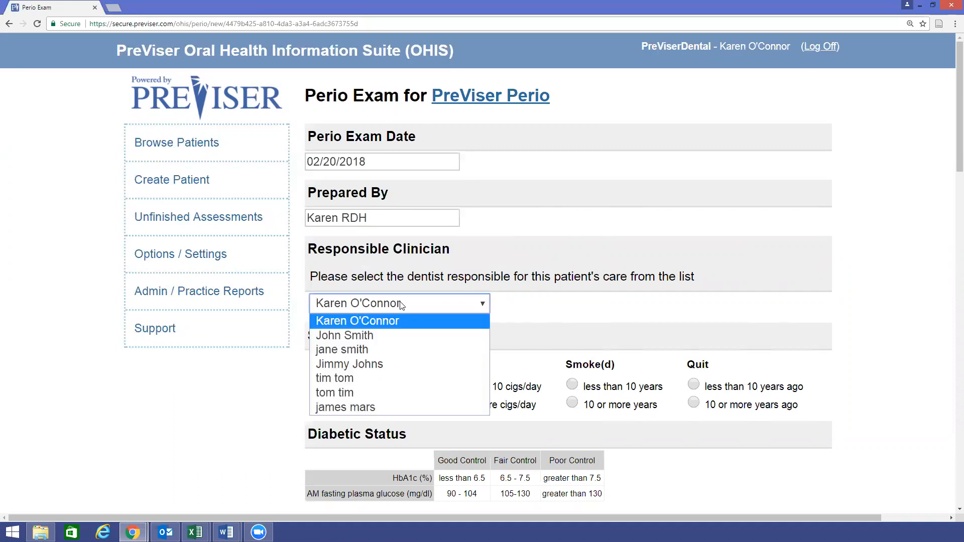
left_click(370, 335)
scroll(849, 311, "down", 3)
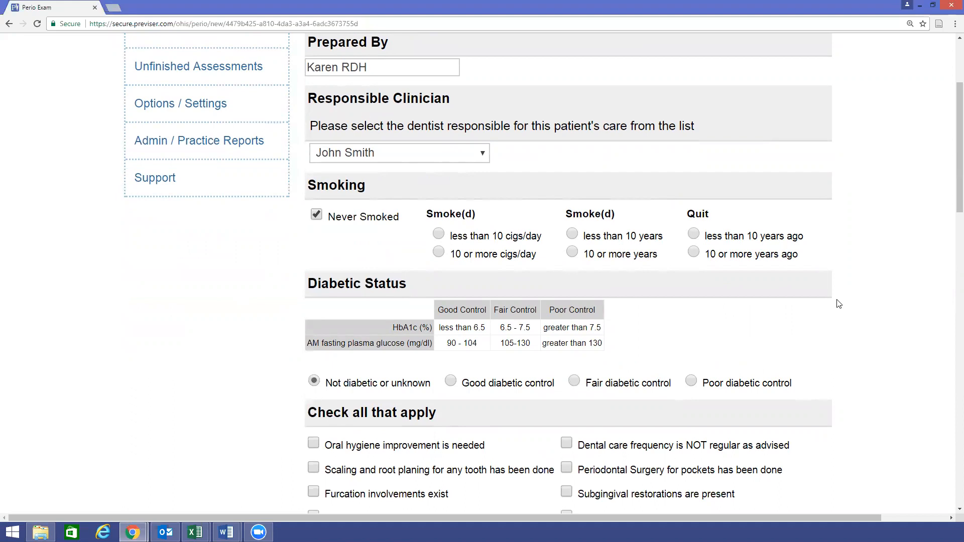
left_click(440, 234)
left_click(572, 252)
left_click(693, 234)
Mark fair diabetic control, oral hygiene improvement needed, scaling and root planing done, furcation involvements, irregular dental care, and subgingival calculus detected
scroll(853, 295, "down", 3)
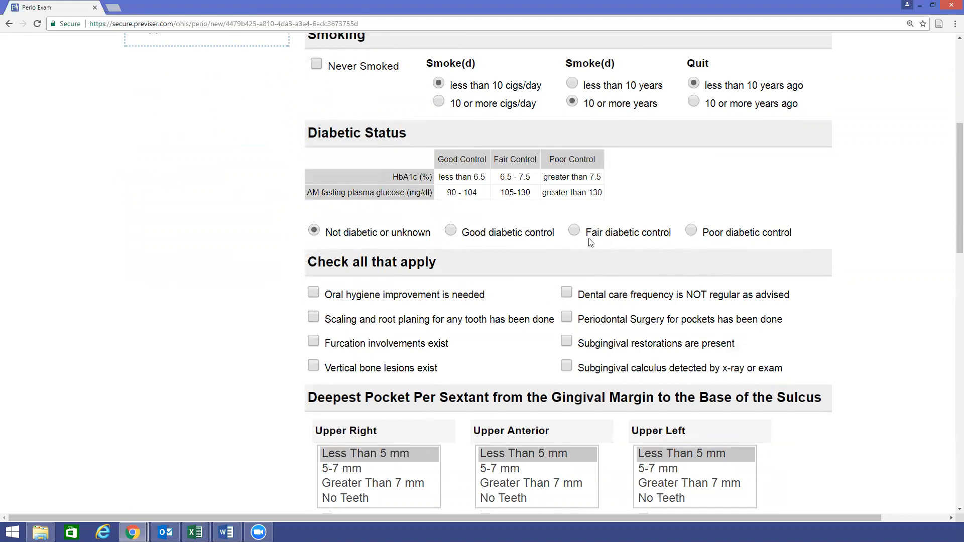
left_click(575, 231)
scroll(868, 219, "down", 2)
scroll(869, 222, "down", 1)
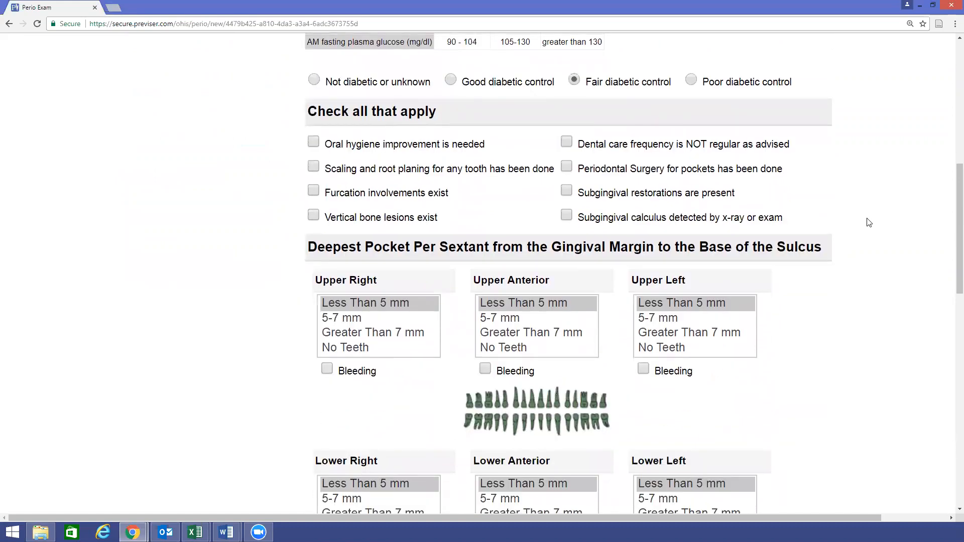
scroll(869, 223, "down", 1)
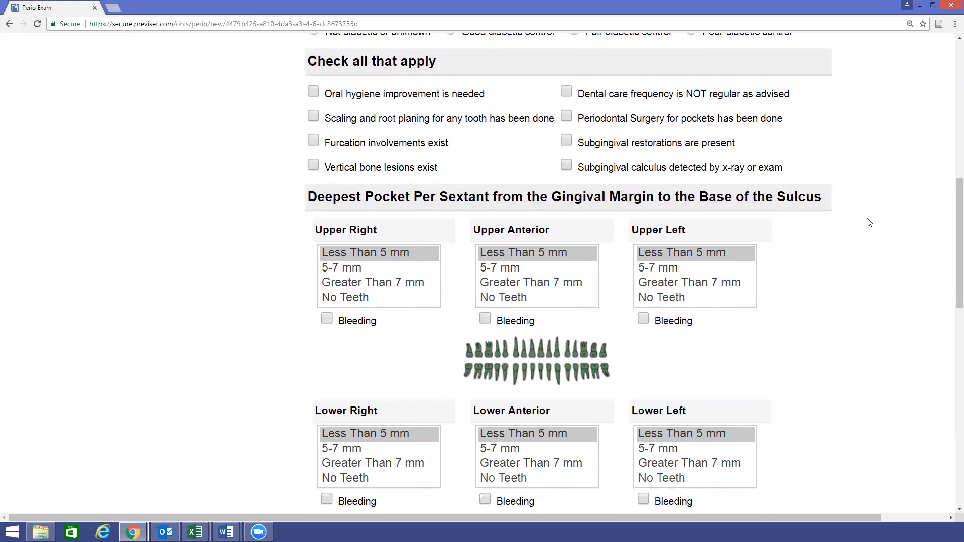
left_click(314, 93)
left_click(314, 119)
left_click(313, 143)
left_click(566, 92)
left_click(566, 164)
Record deepest pockets of 5-7 mm with bleeding for the upper right and upper left sextants
scroll(820, 188, "down", 3)
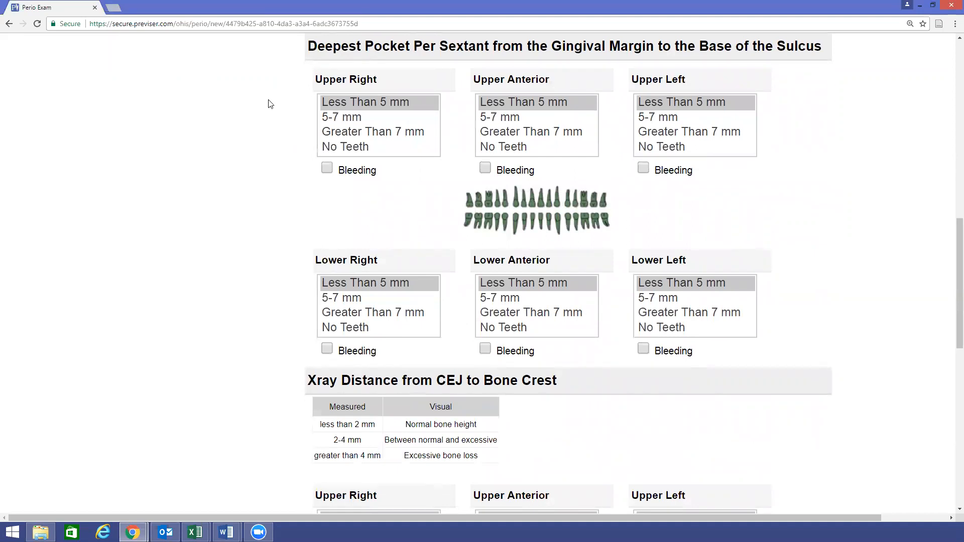
left_click(341, 117)
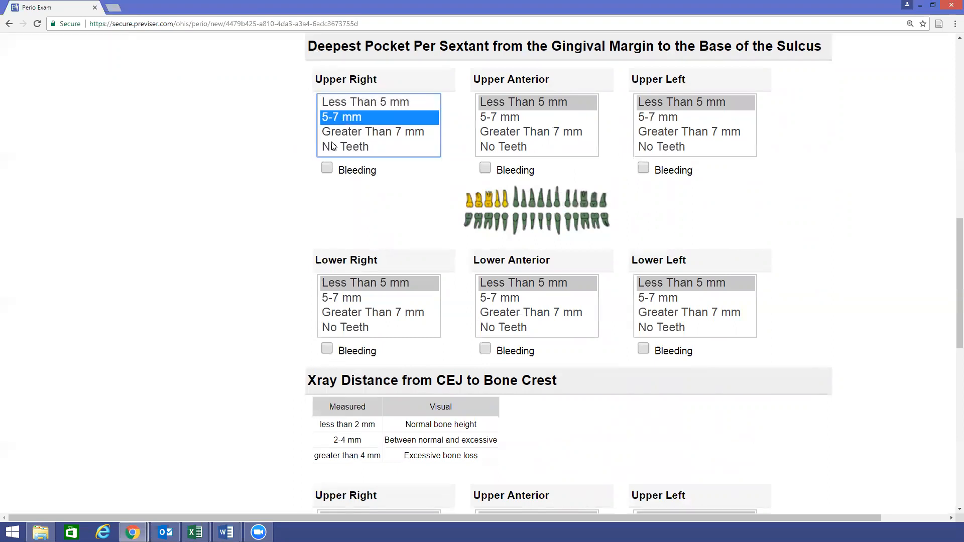
left_click(657, 117)
left_click(644, 168)
left_click(327, 168)
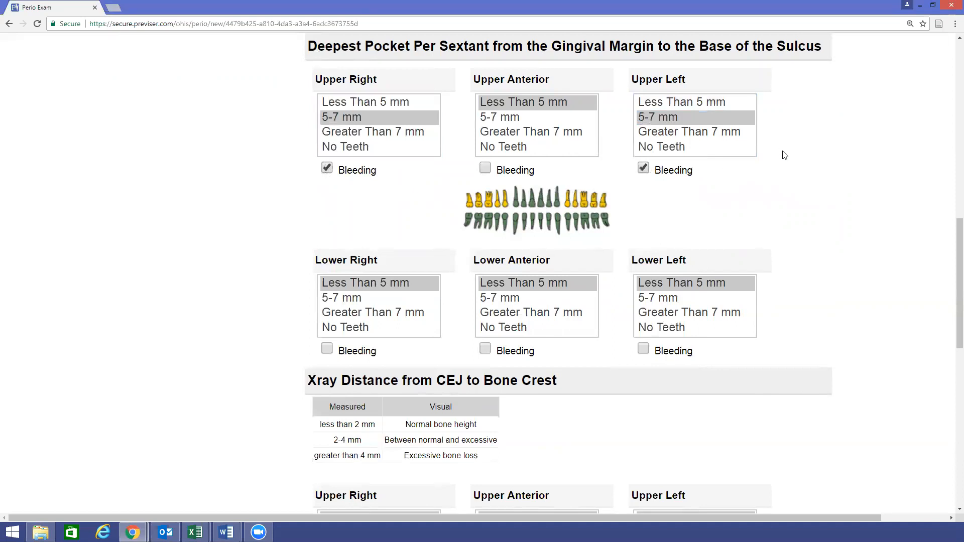
Set the X-ray distance from CEJ to bone crest to 2-4 mm for the upper right and upper left sextants
scroll(785, 155, "down", 2)
scroll(784, 156, "down", 4)
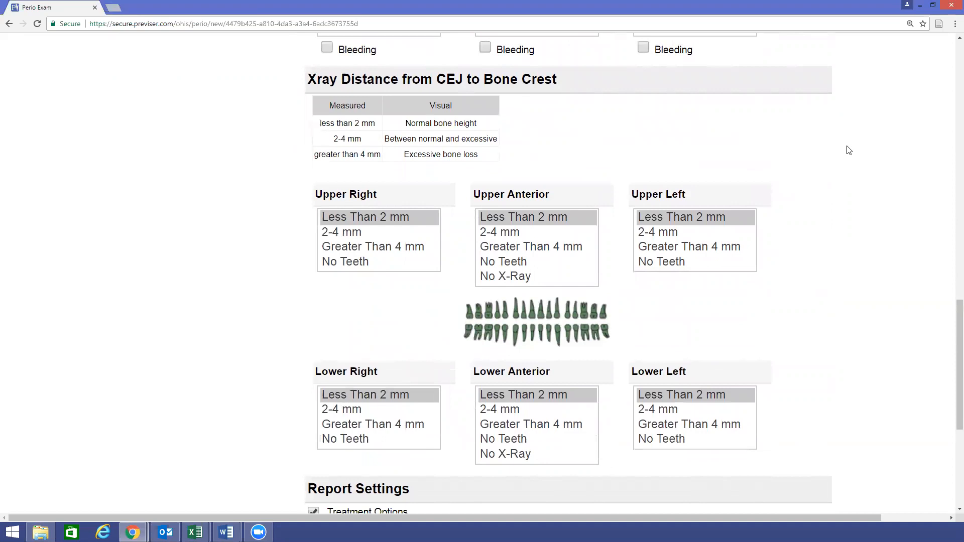
left_click(0, 261)
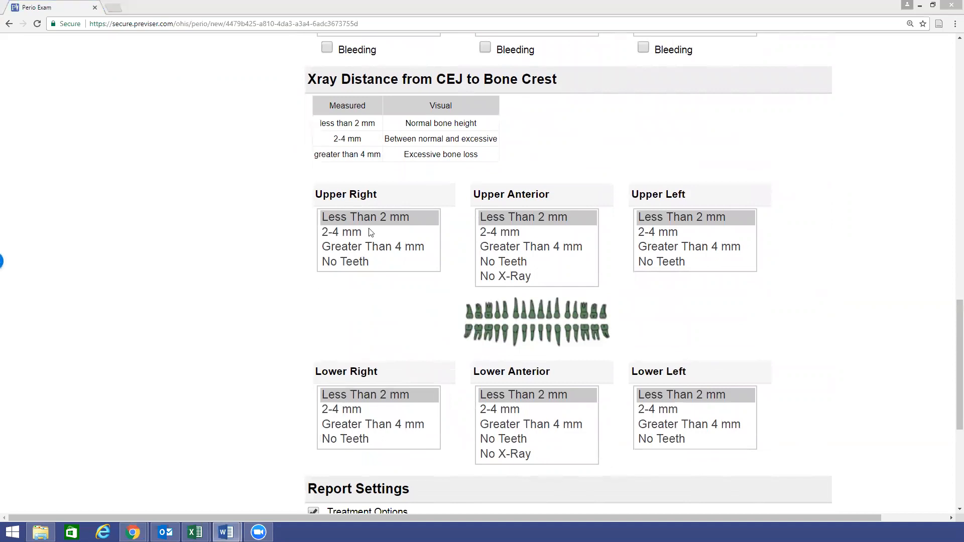
left_click(859, 163)
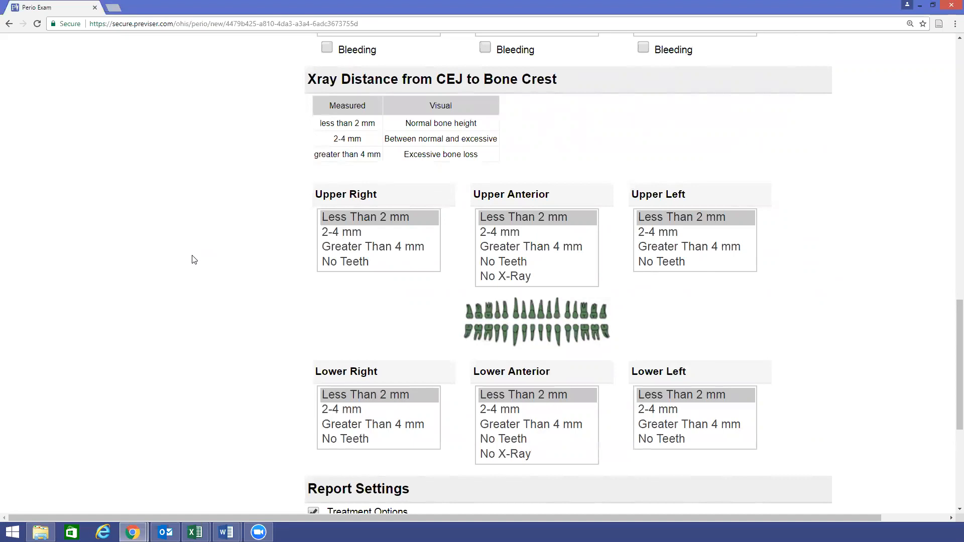
left_click(336, 233)
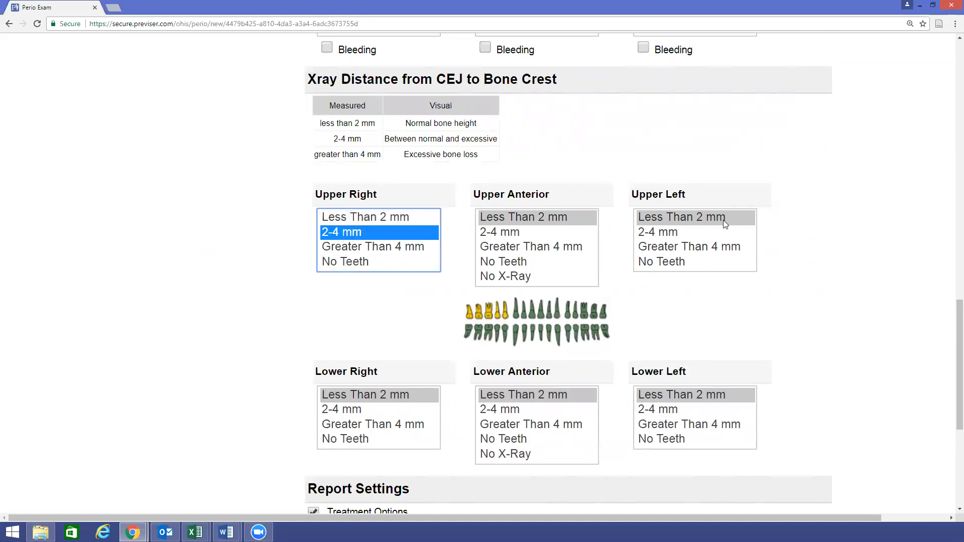
left_click(671, 234)
Include the use of laser therapy in the report and save the assessment for later
scroll(826, 252, "down", 5)
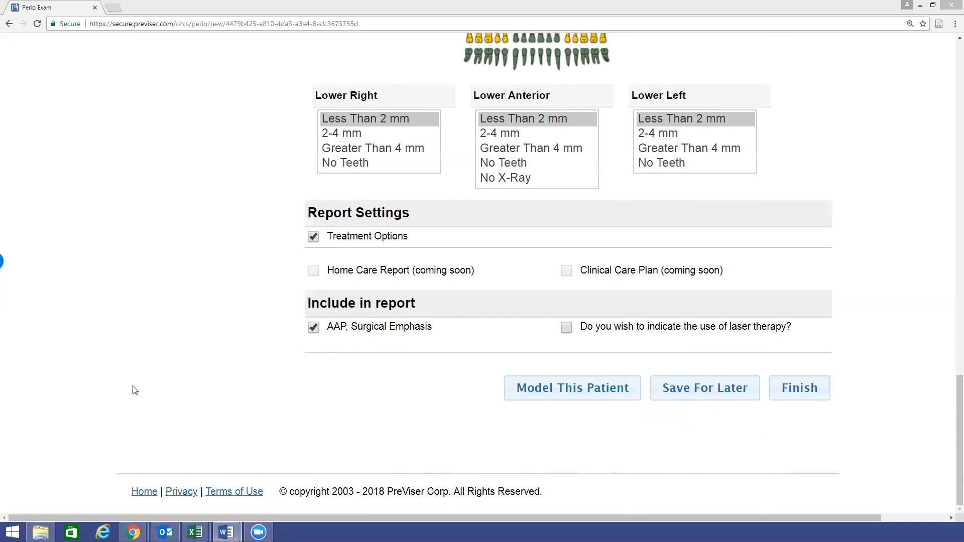
left_click(566, 327)
key("alt+Tab")
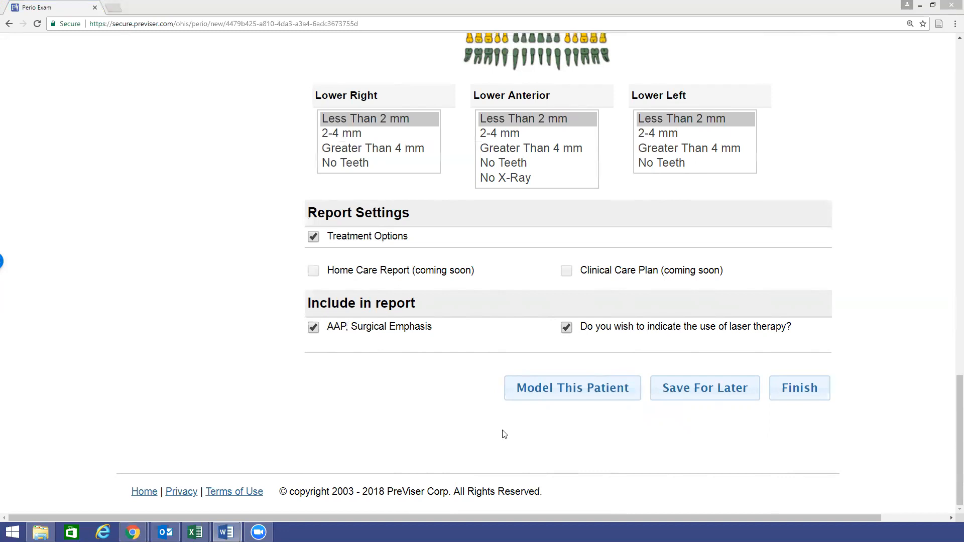
left_click(698, 392)
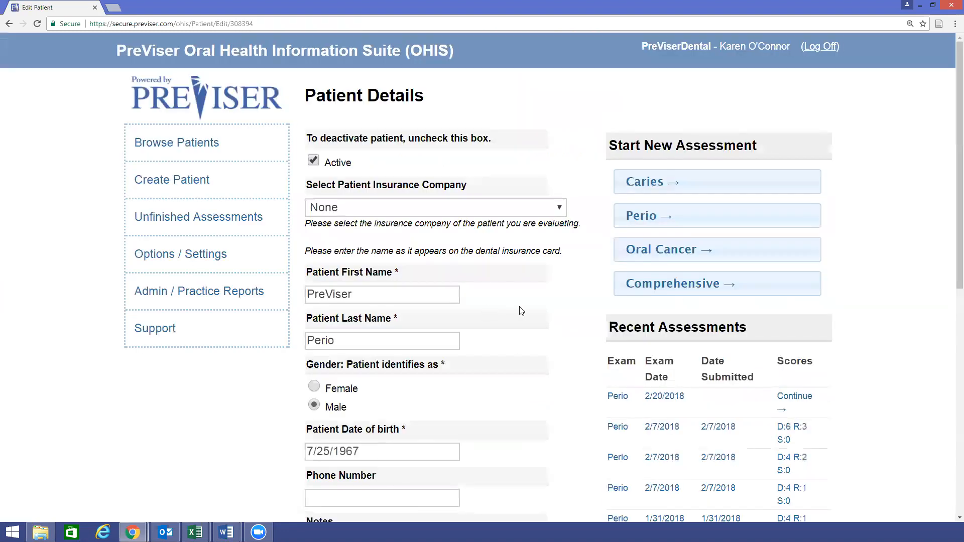
Reopen the saved 2/20/2018 perio exam from the unfinished assessments
scroll(521, 311, "down", 2)
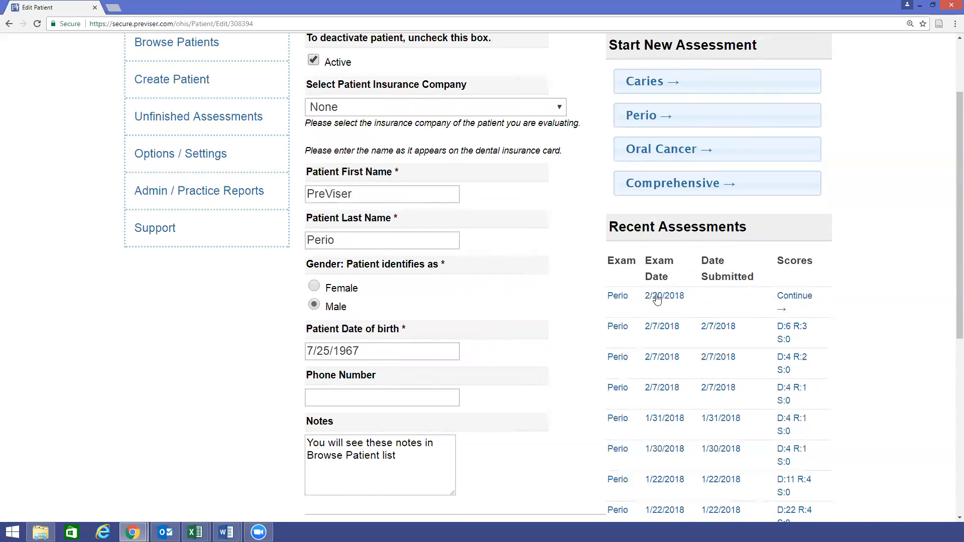
left_click(160, 121)
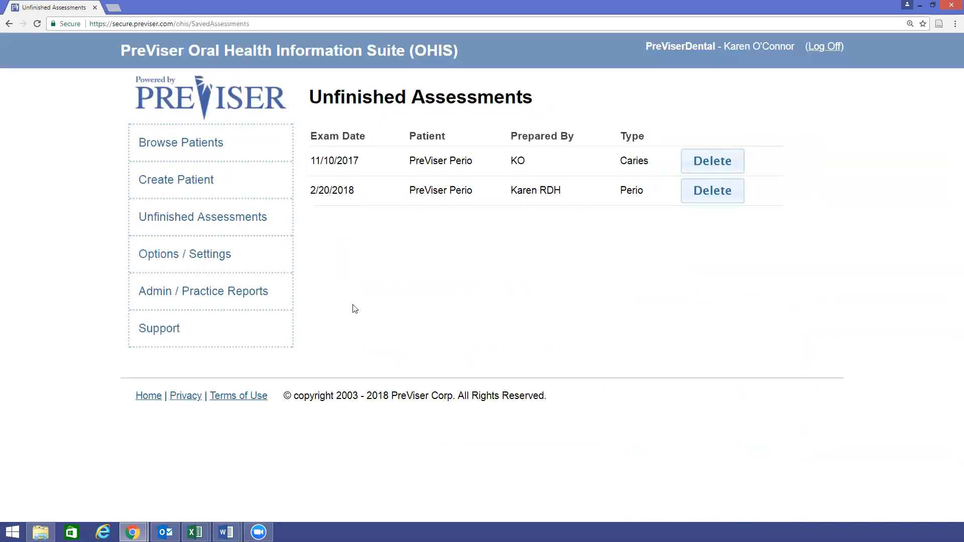
left_click(336, 195)
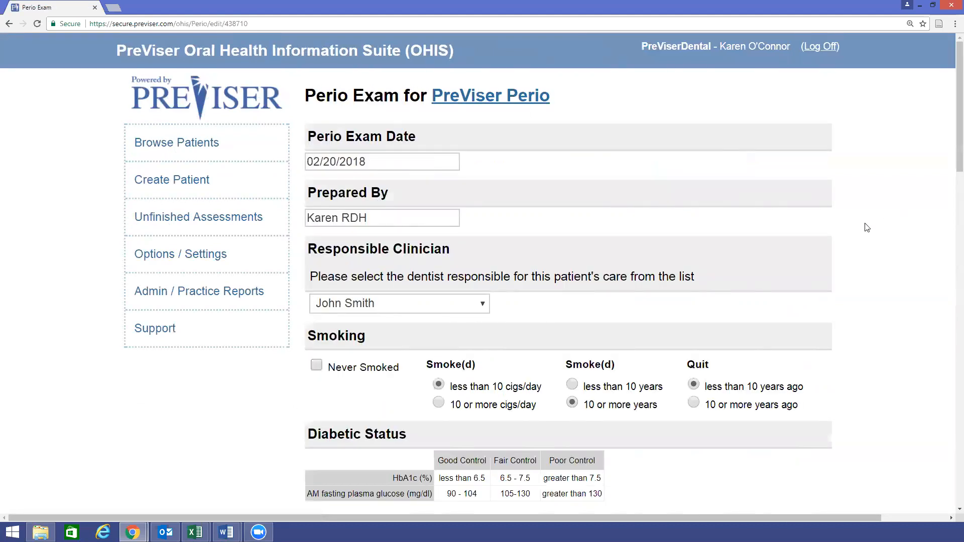
Review the saved perio exam entries through to the report settings and finish the assessment
scroll(867, 227, "down", 9)
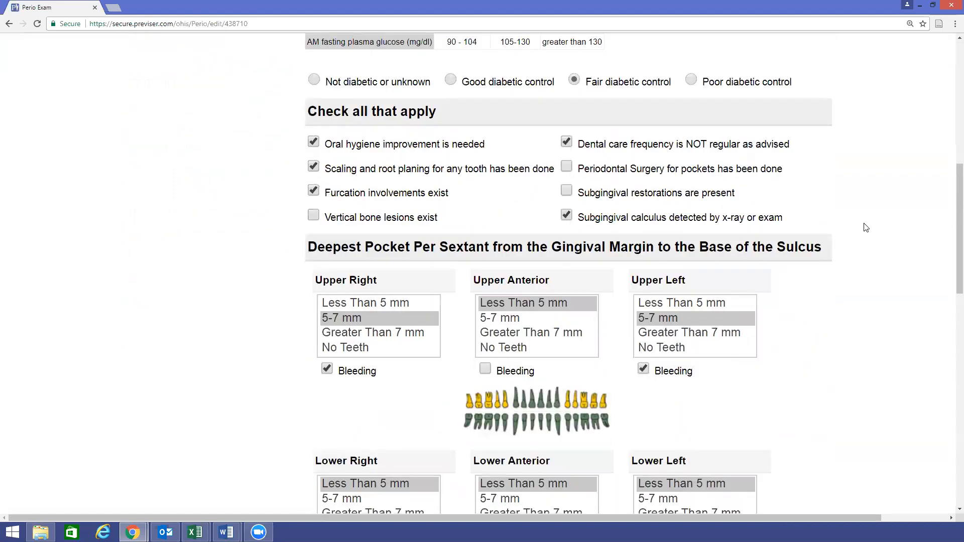
scroll(866, 227, "down", 9)
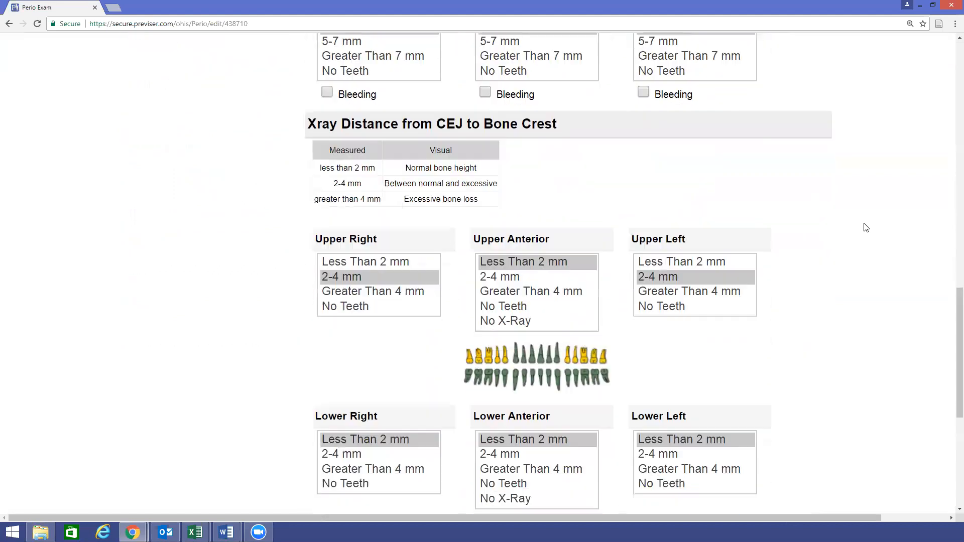
scroll(866, 228, "down", 5)
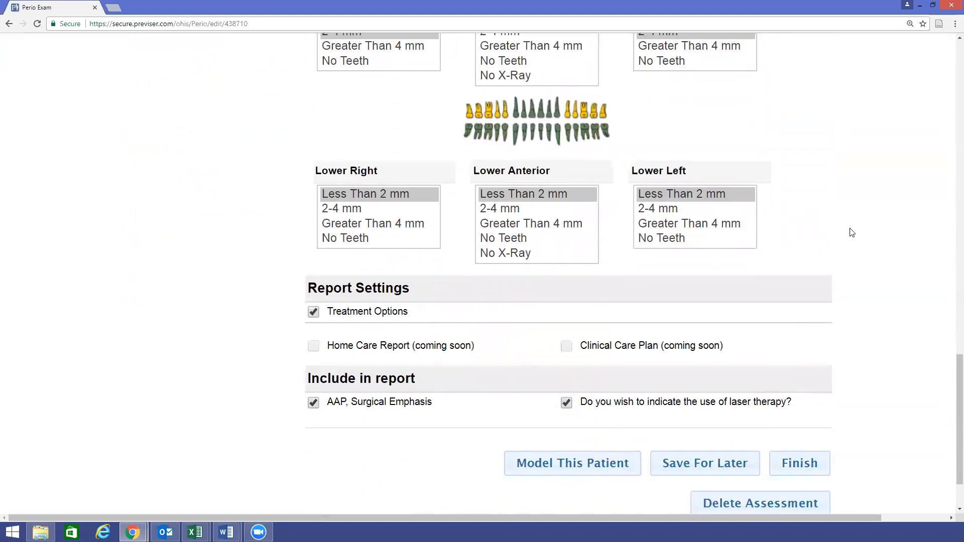
scroll(852, 233, "down", 2)
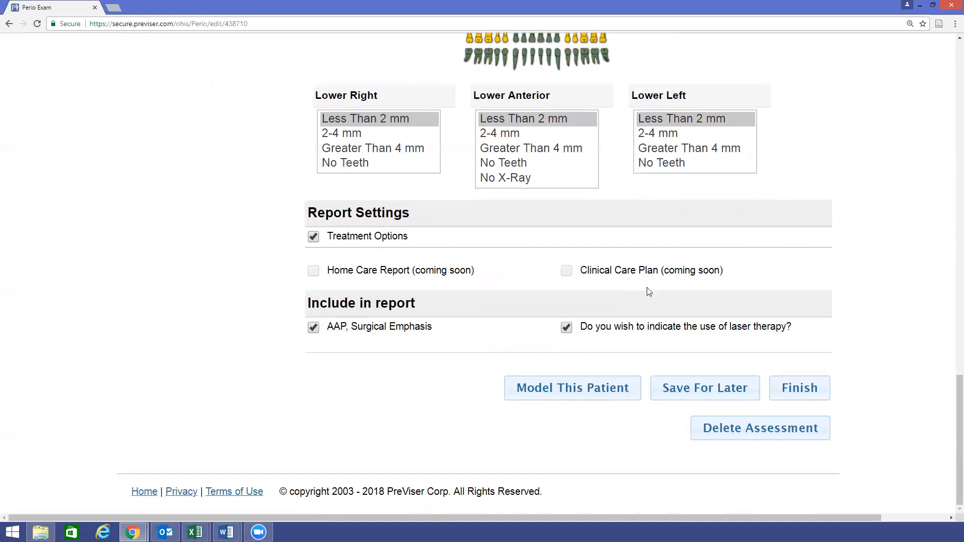
left_click(800, 388)
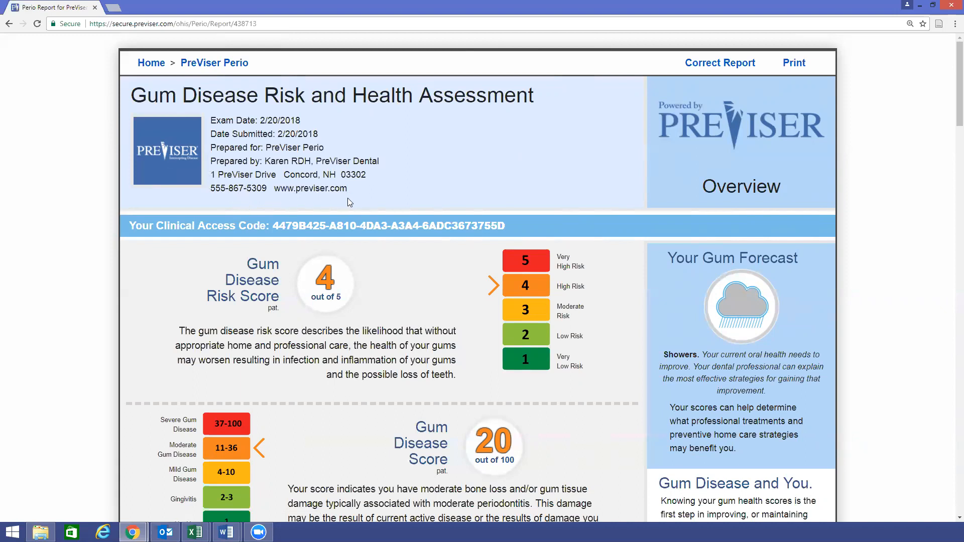
Examine the gum disease report's risk, disease and stability scores, the score history, and the suggested interventions for each condition
scroll(358, 195, "down", 3)
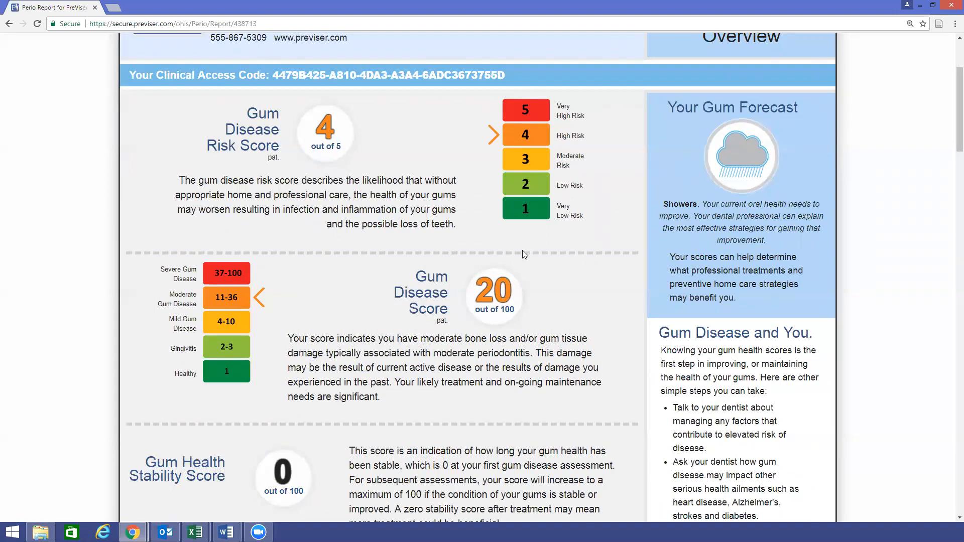
left_click(0, 261)
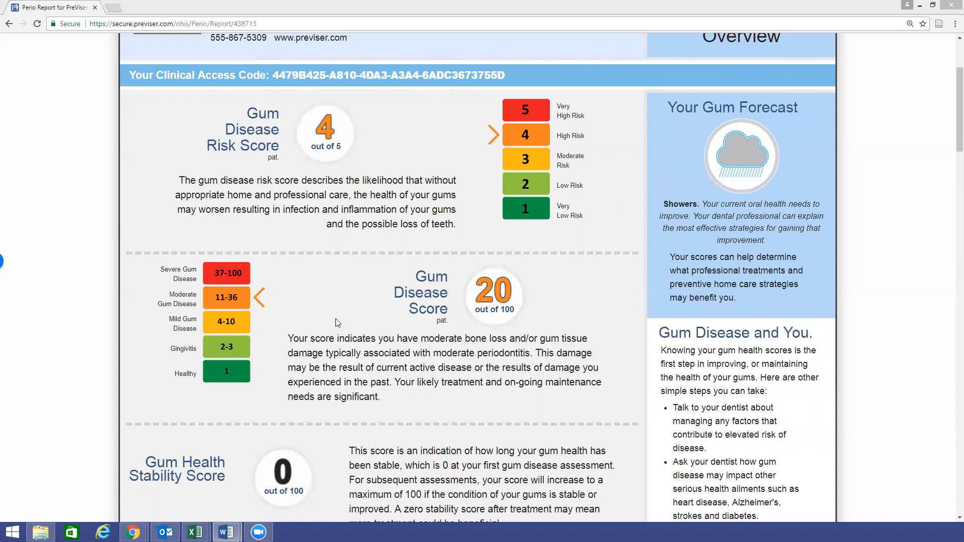
left_click(391, 333)
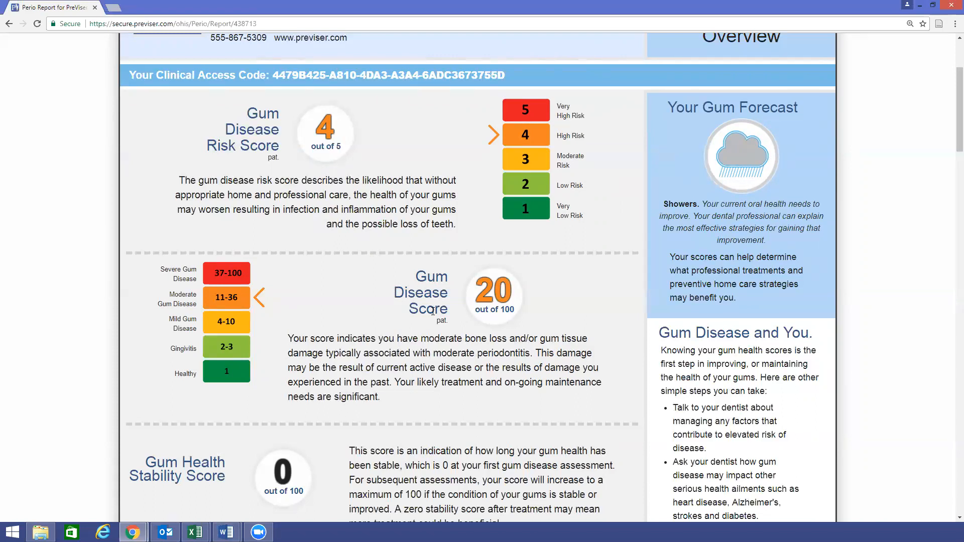
scroll(406, 299, "down", 3)
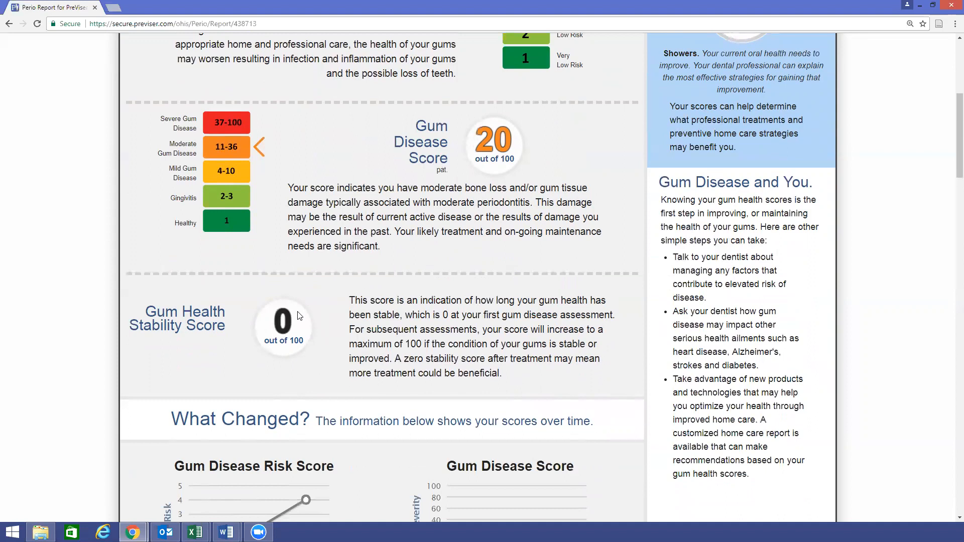
scroll(430, 298, "down", 3)
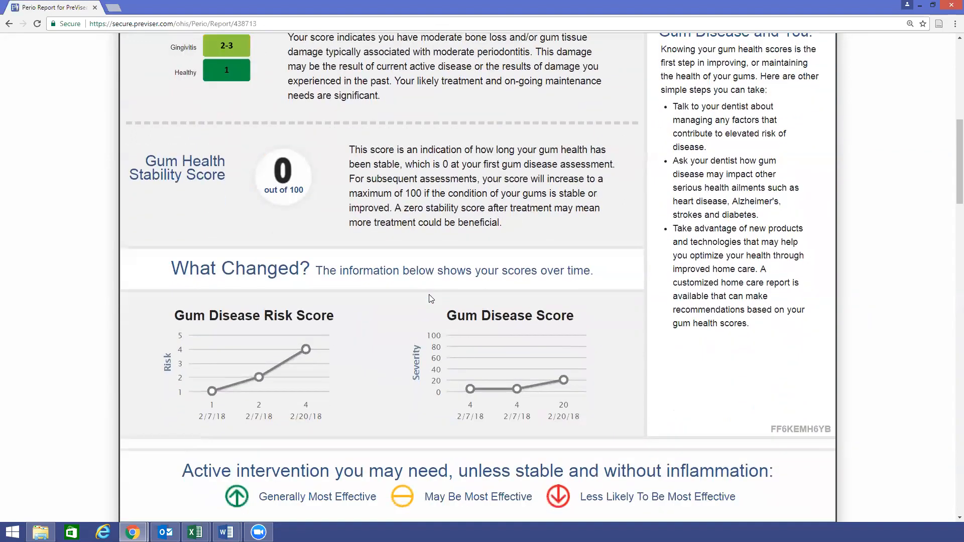
scroll(431, 299, "down", 1)
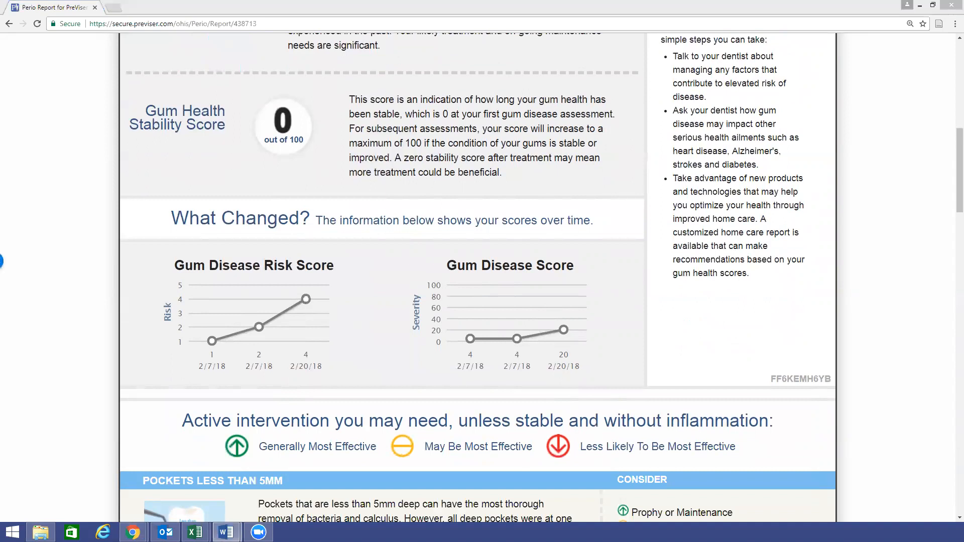
left_click(392, 184)
scroll(389, 184, "down", 4)
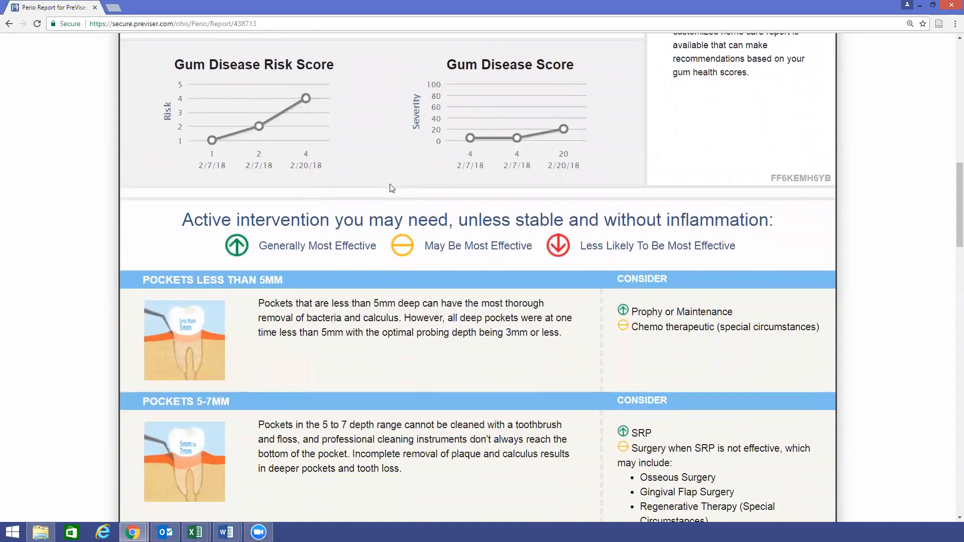
scroll(392, 188, "down", 2)
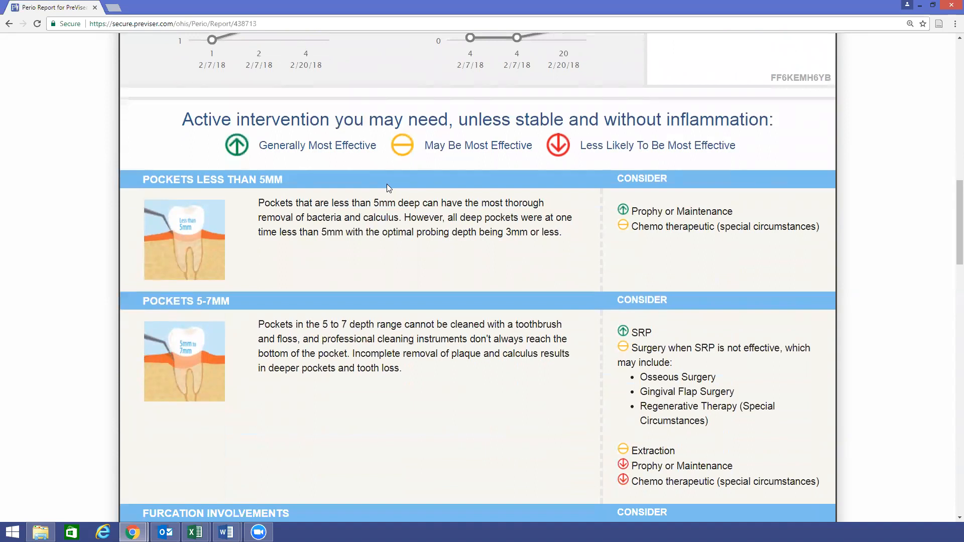
scroll(386, 188, "down", 4)
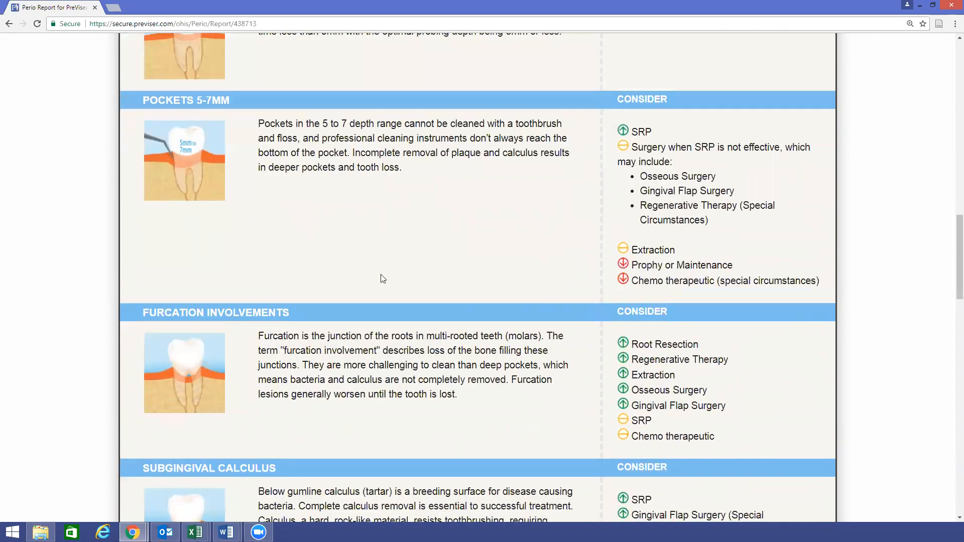